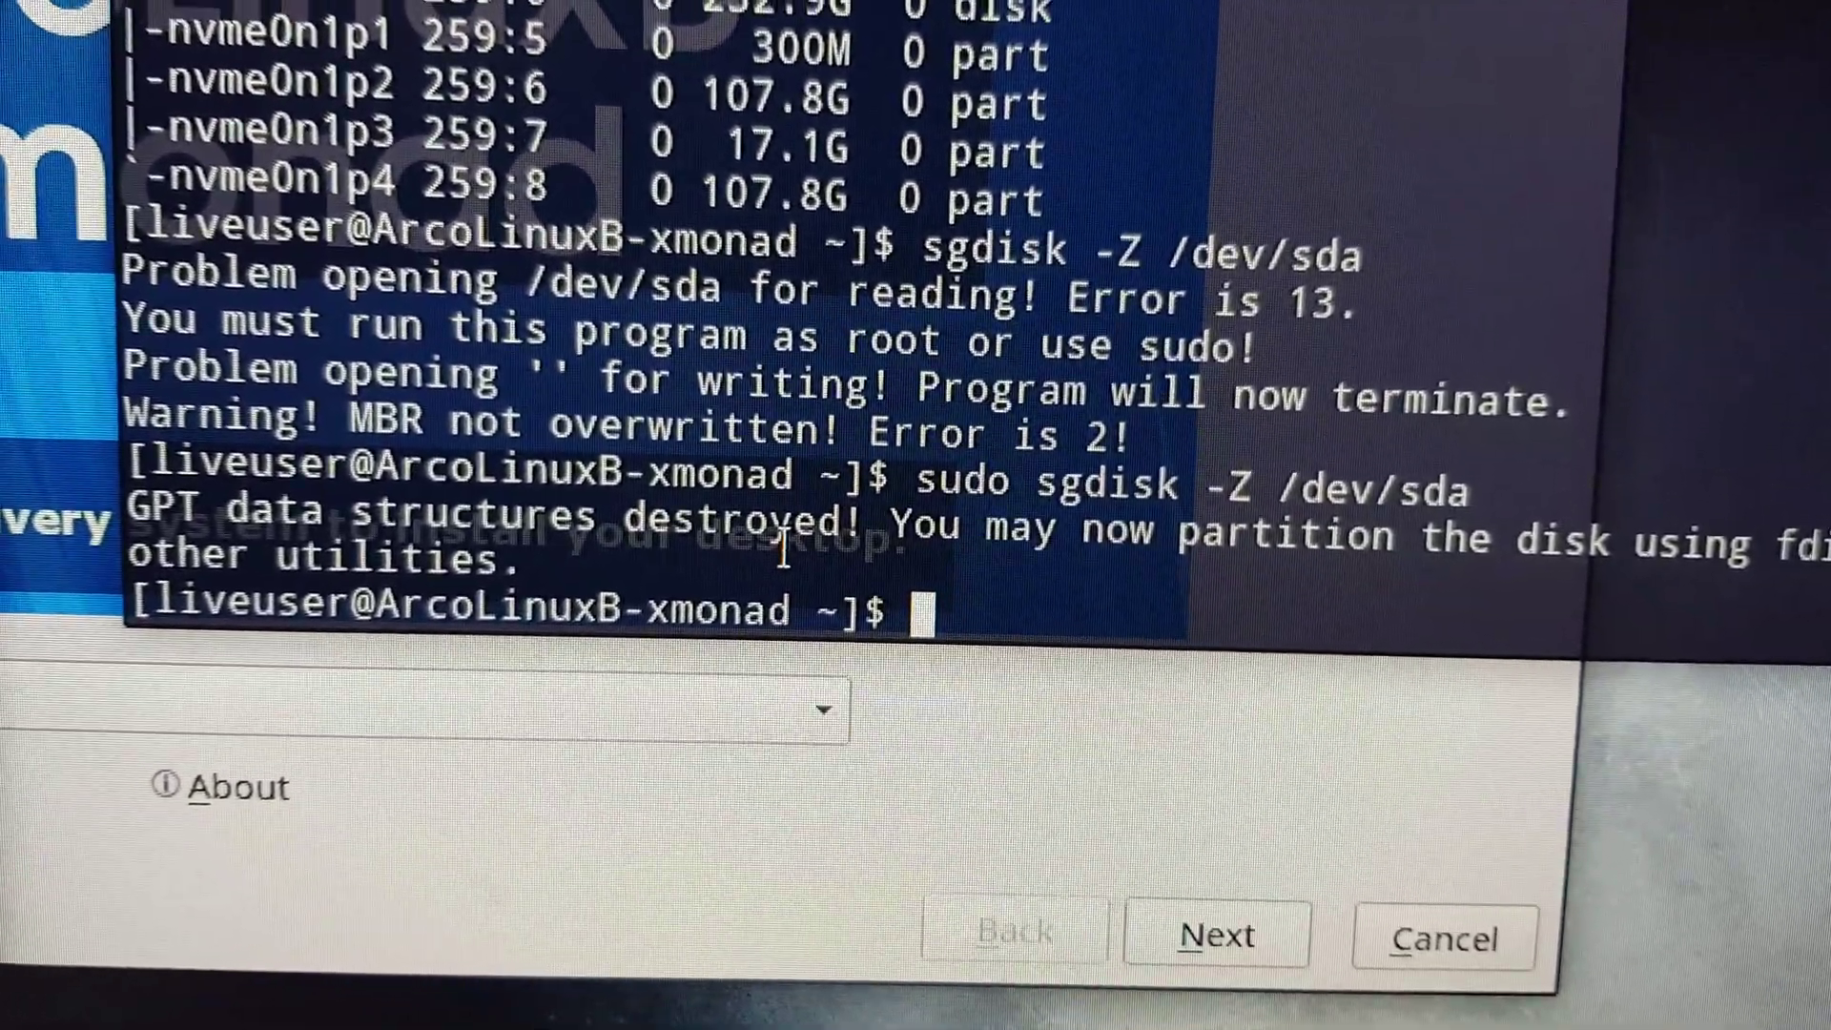
{"action": "type", "text": "lsblk"}
Step: List the drives with lsblk to confirm sda is a bare 111.8G disk with no partitions
{"action": "key", "text": "Return"}
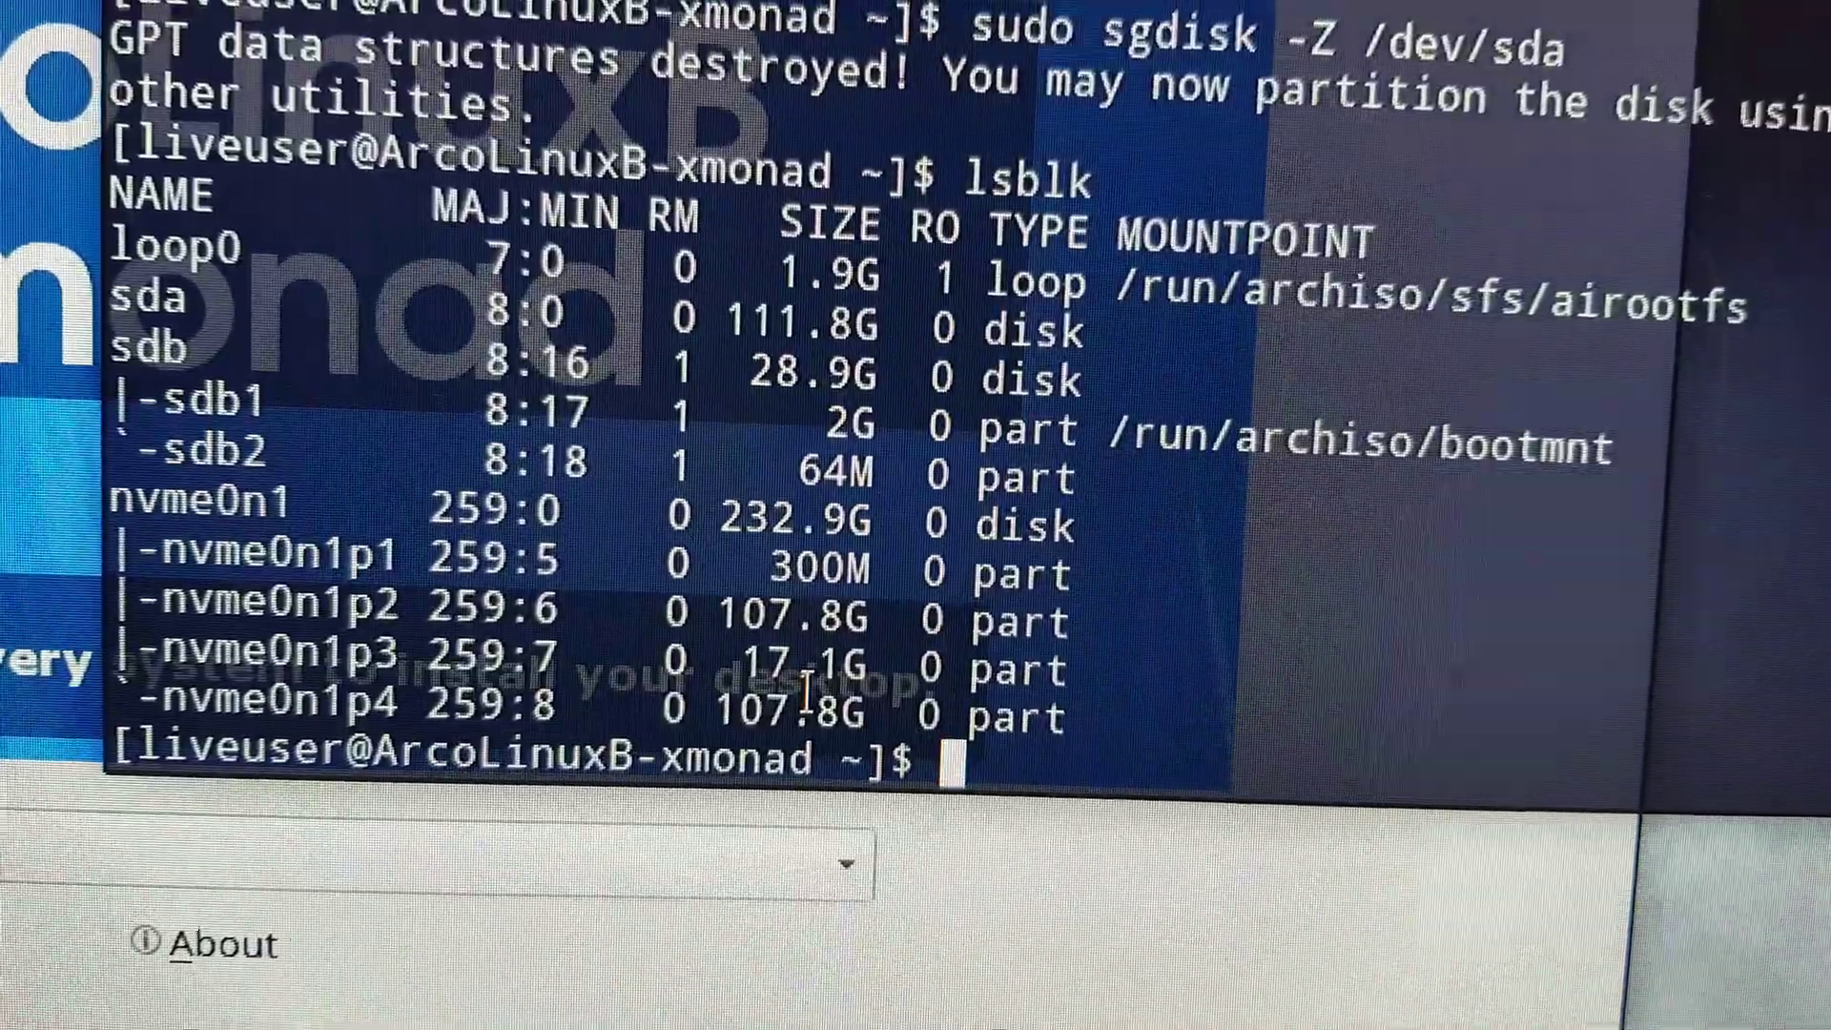